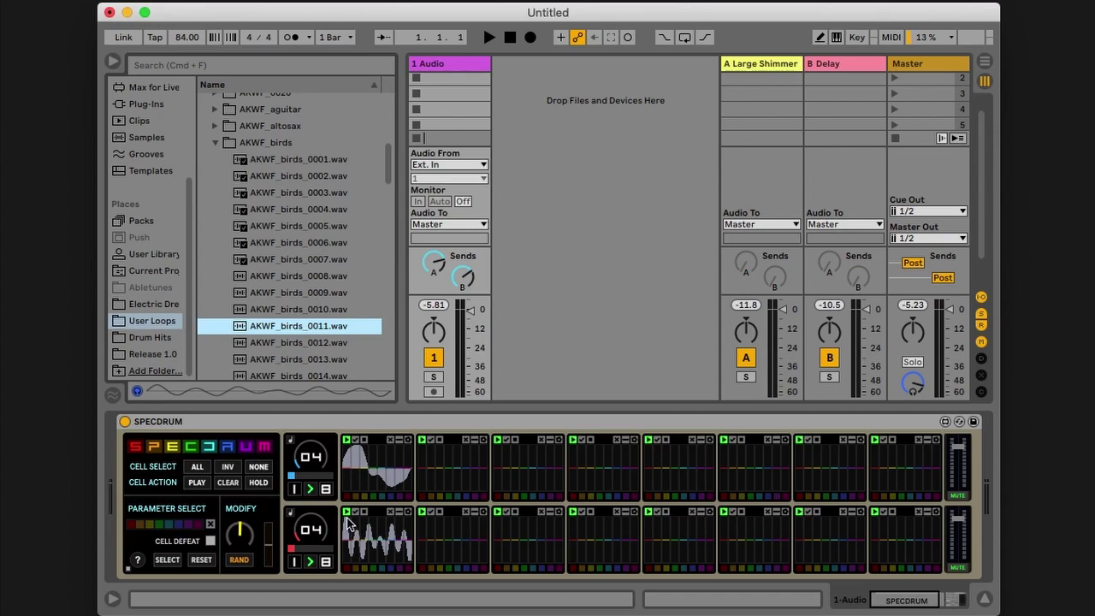
Start playback and set the first upper-track cell's blue range above centre and its green range slightly below centre.
click(346, 516)
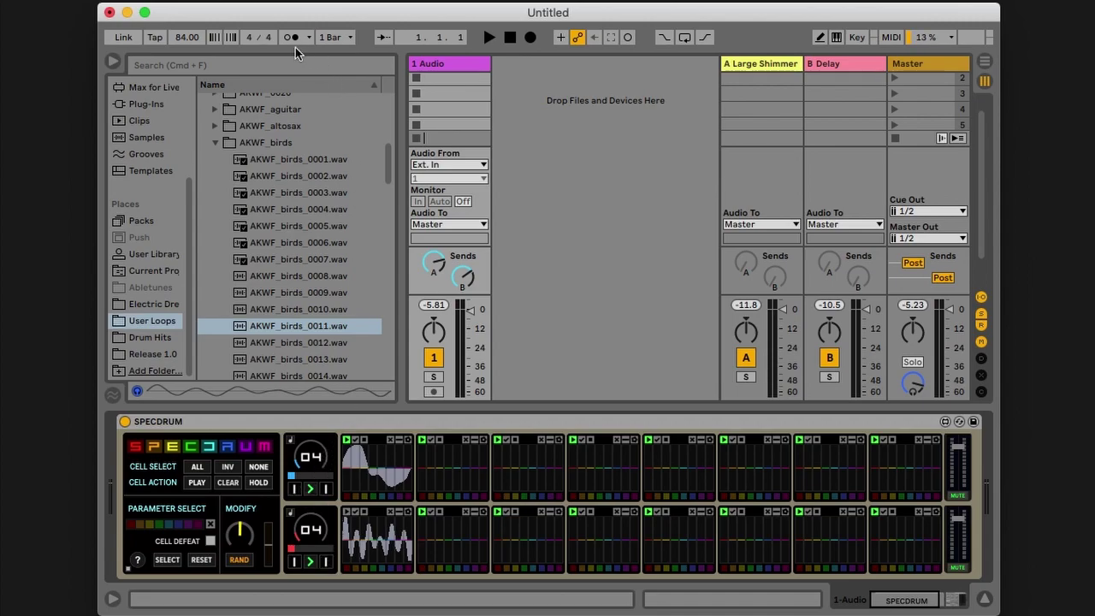
click(486, 38)
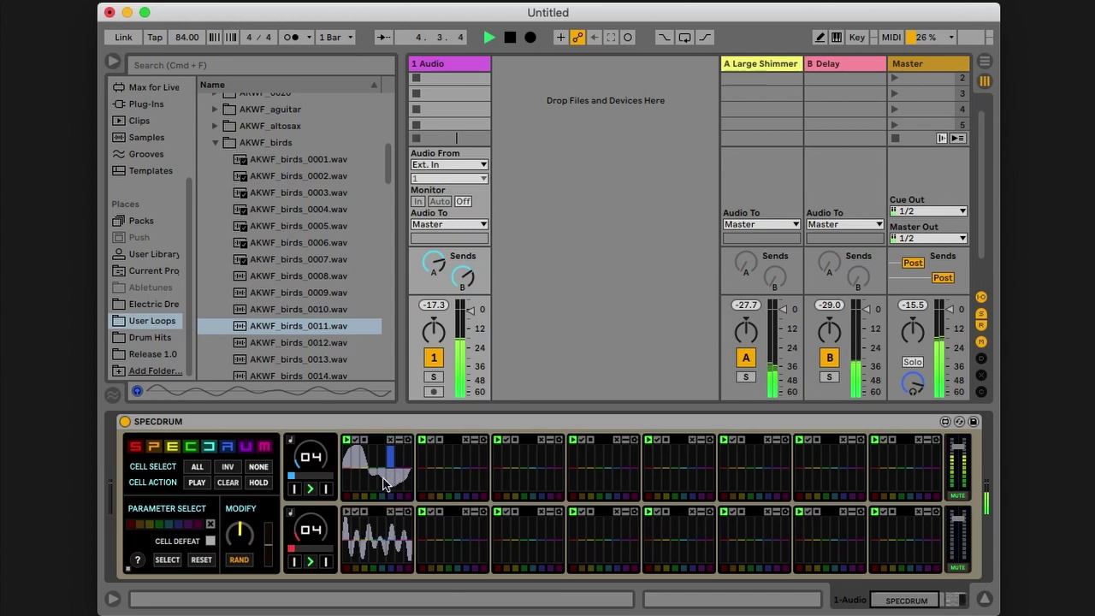
drag(373, 473, 373, 477)
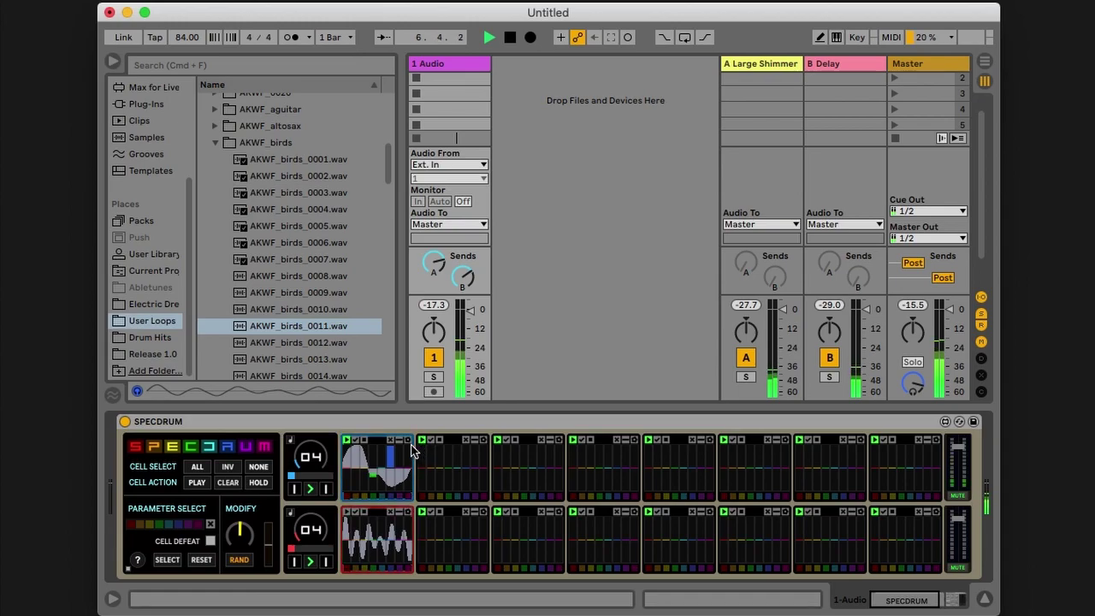
Set the first upper-track cell's gate to the double-arrow mode and its scale to Maj.
click(409, 441)
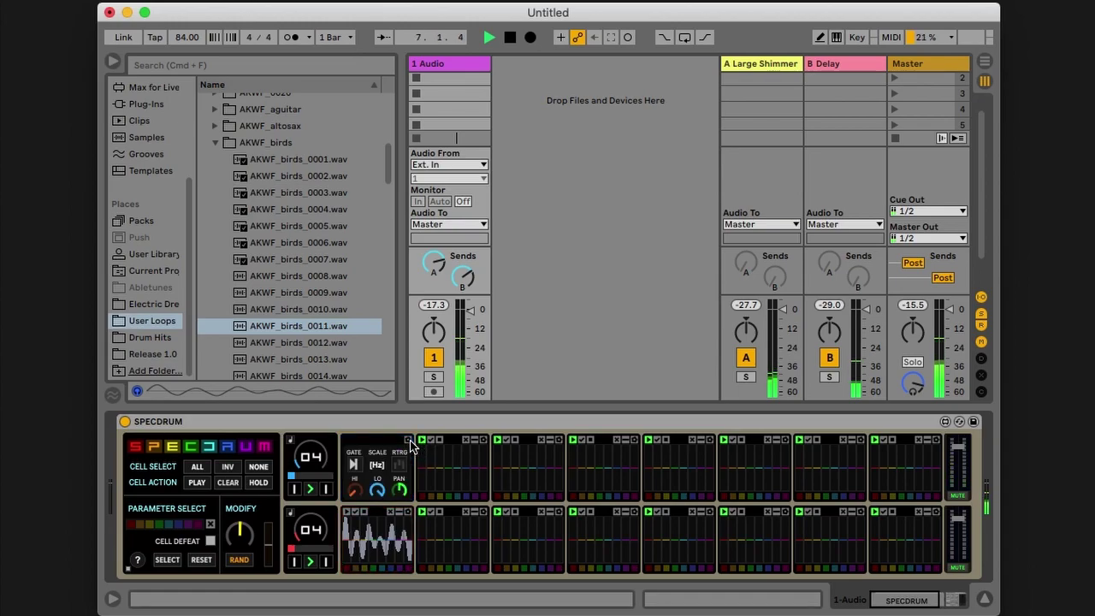
click(358, 464)
click(378, 466)
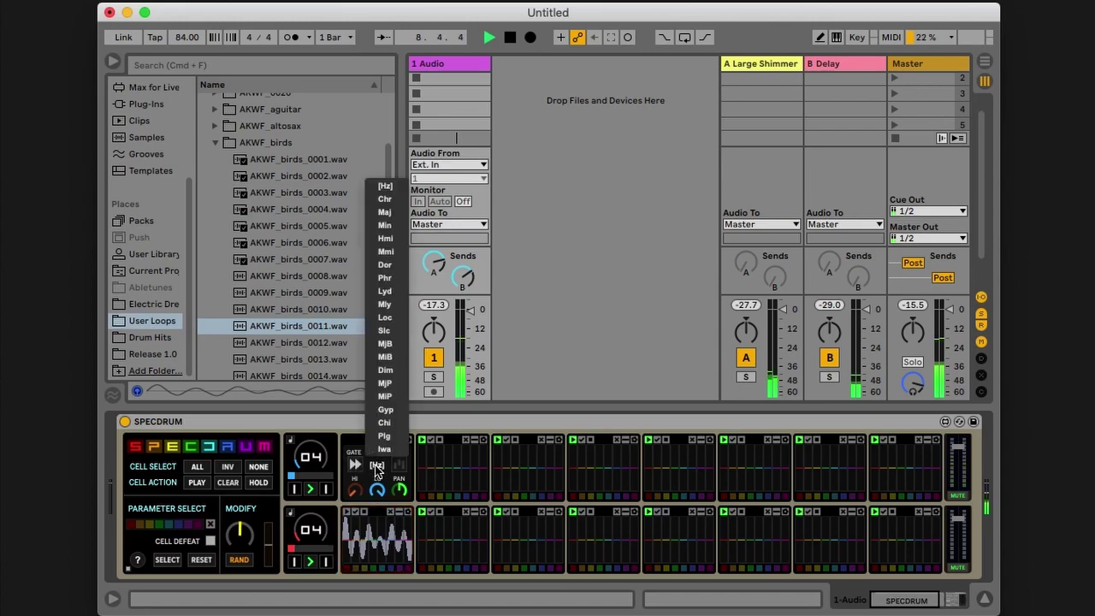
click(385, 212)
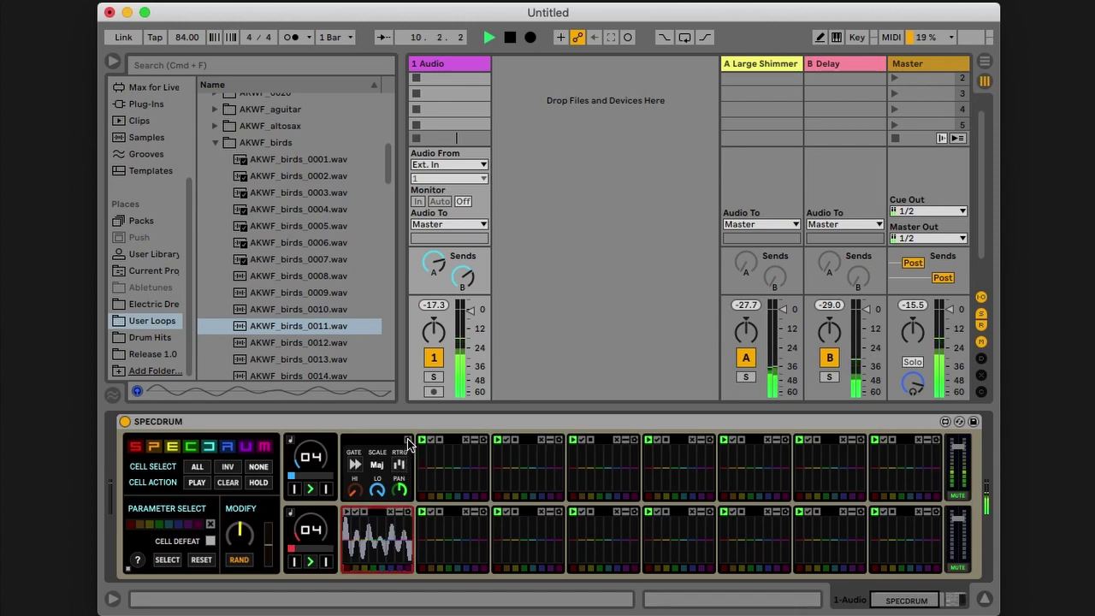
click(408, 441)
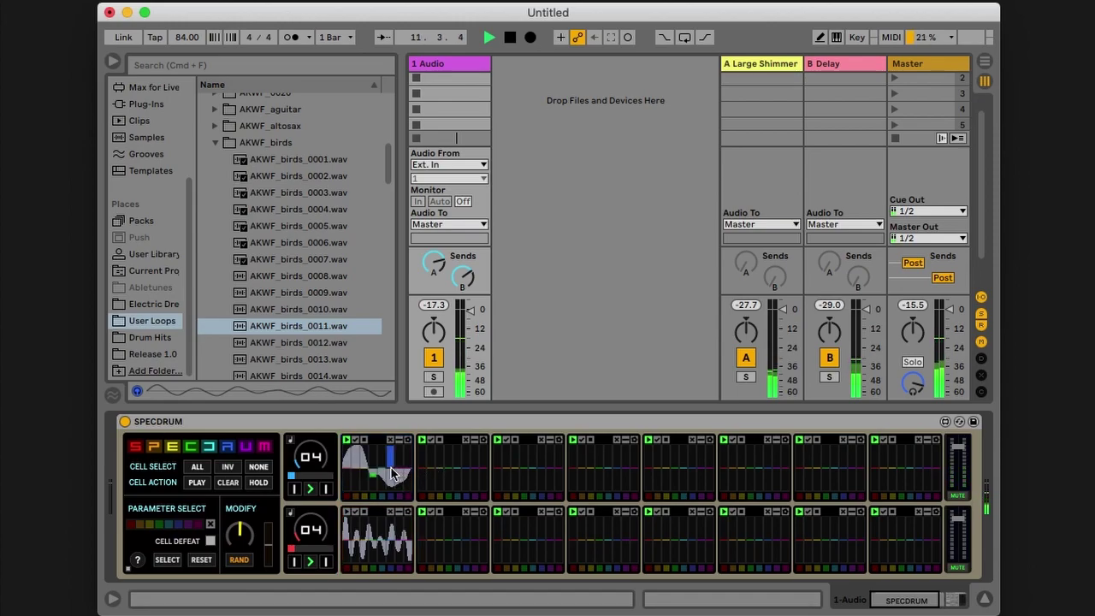
Set the red, yellow and orange ranges in the first upper-track cell and enable its red, yellow and green toggles.
drag(345, 463, 346, 452)
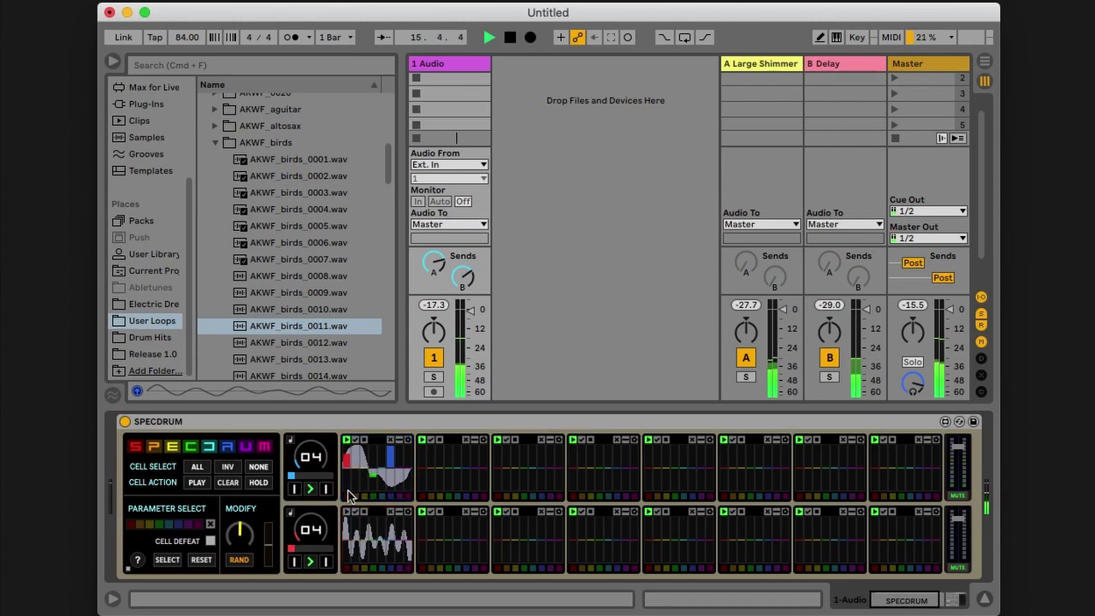
drag(399, 495, 373, 477)
click(372, 497)
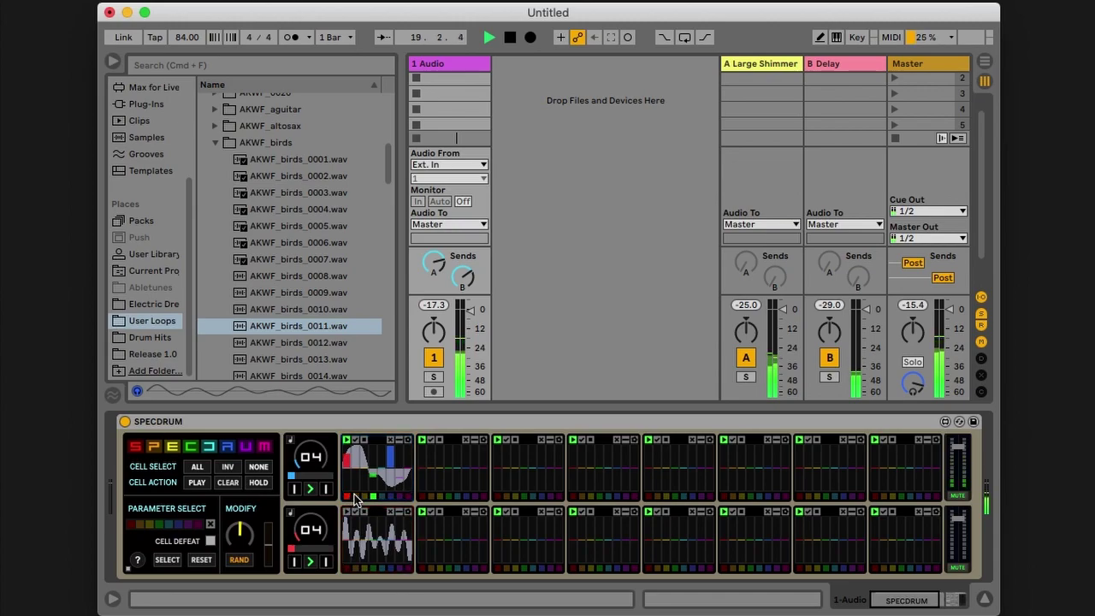
drag(362, 481, 366, 485)
click(364, 495)
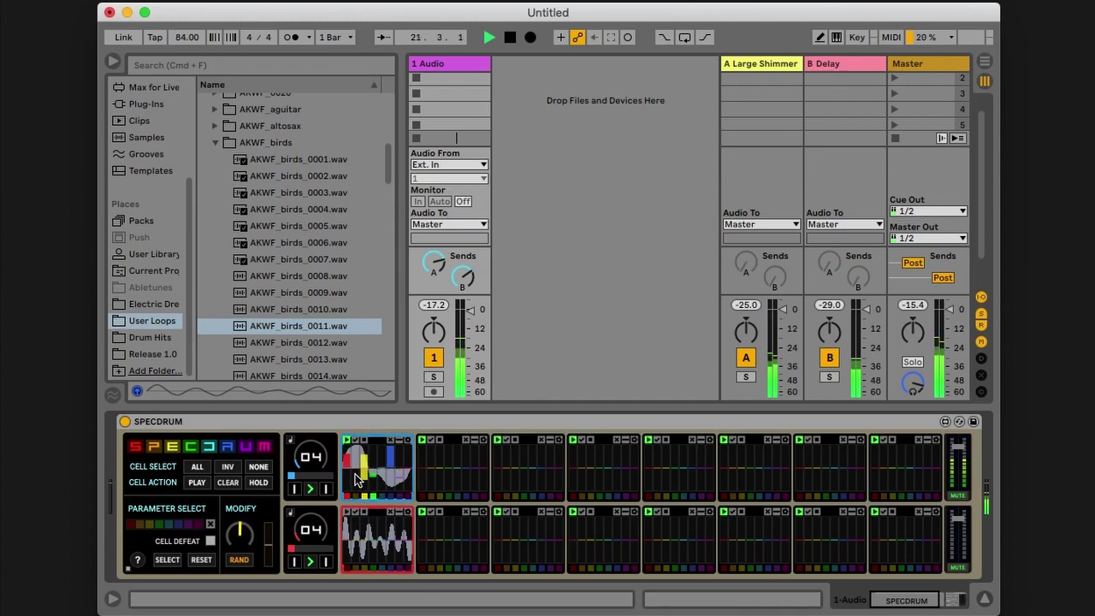
drag(356, 479, 358, 474)
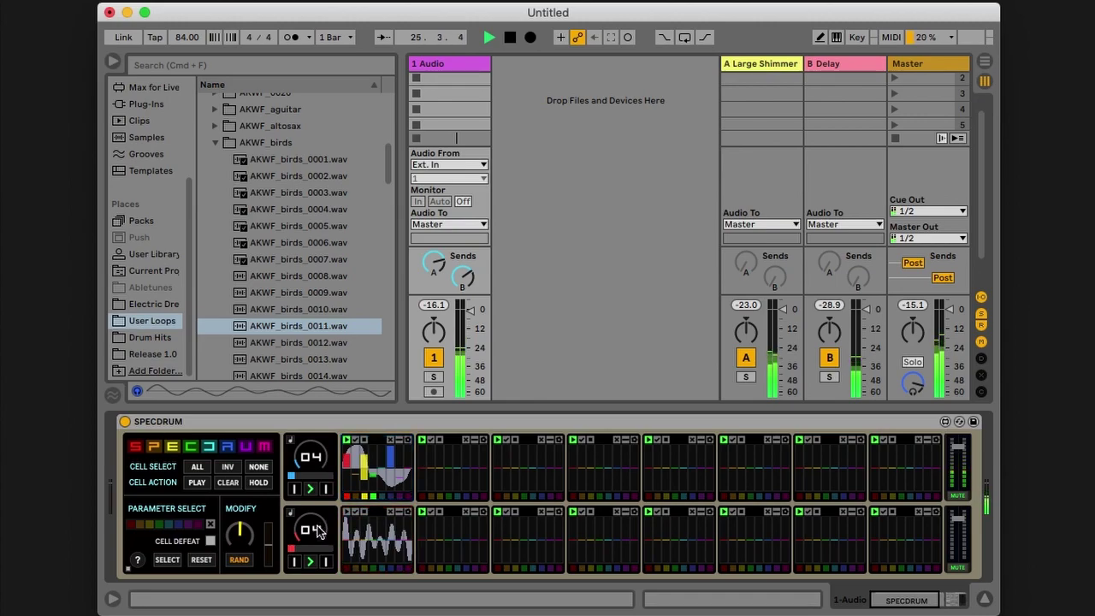
Set the lower track's dial to 03, and its first cell's blue range above centre and green range to 38:38.
drag(311, 530, 310, 539)
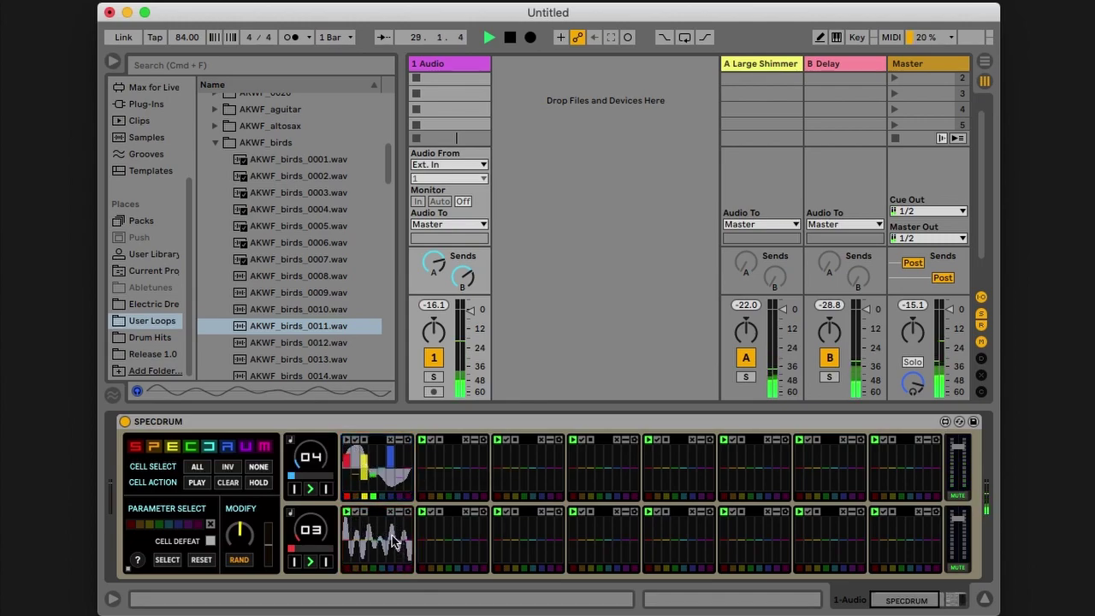
drag(393, 539, 394, 513)
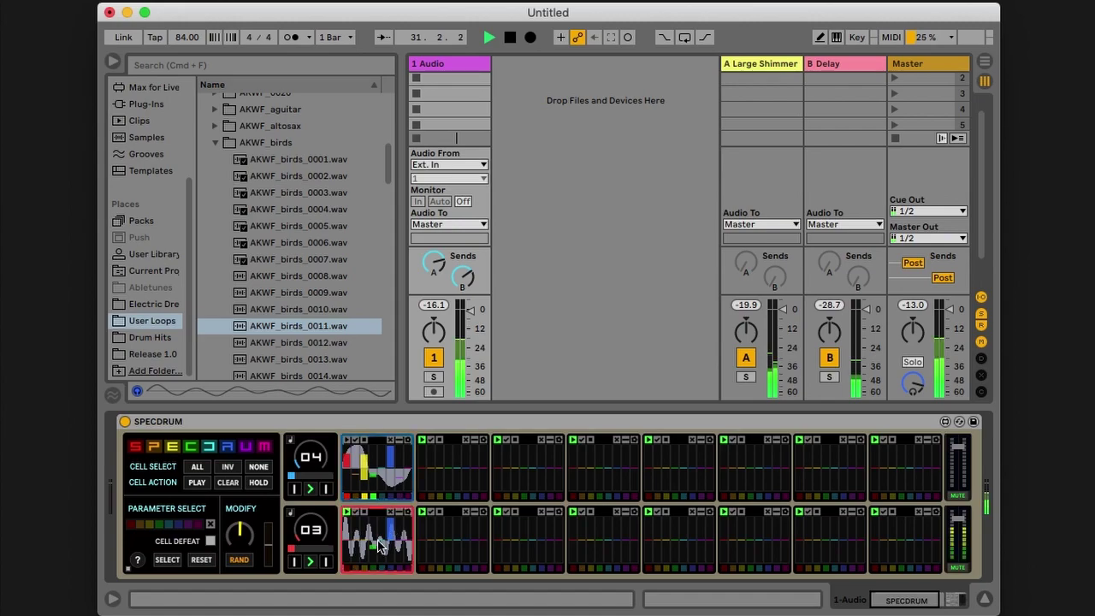
drag(374, 549, 375, 554)
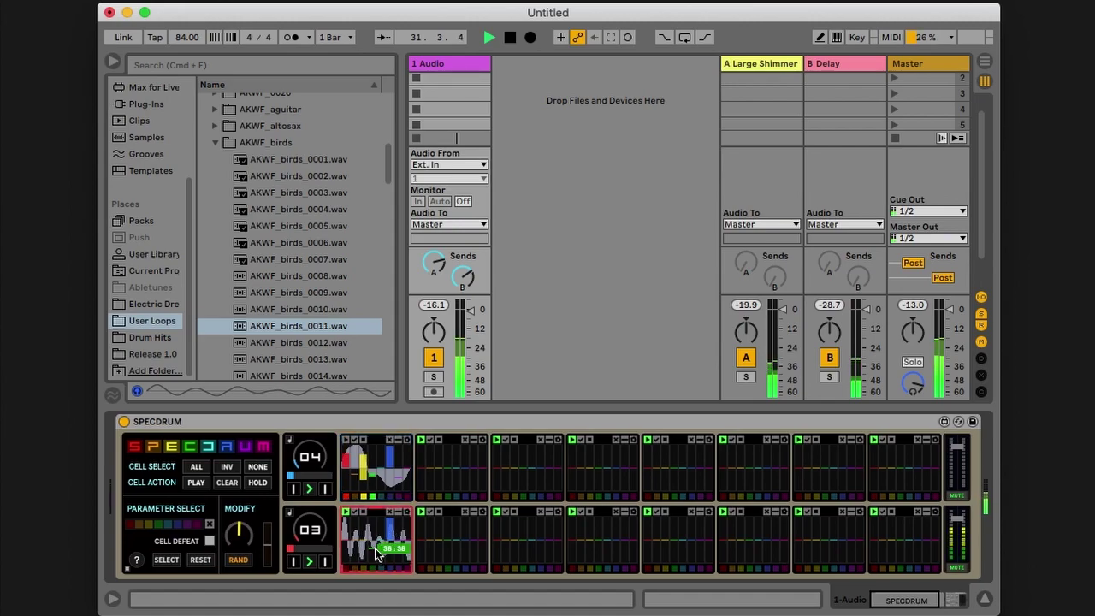
Set the first lower-track cell's gate to the double-arrow mode and its scale to Maj.
click(409, 514)
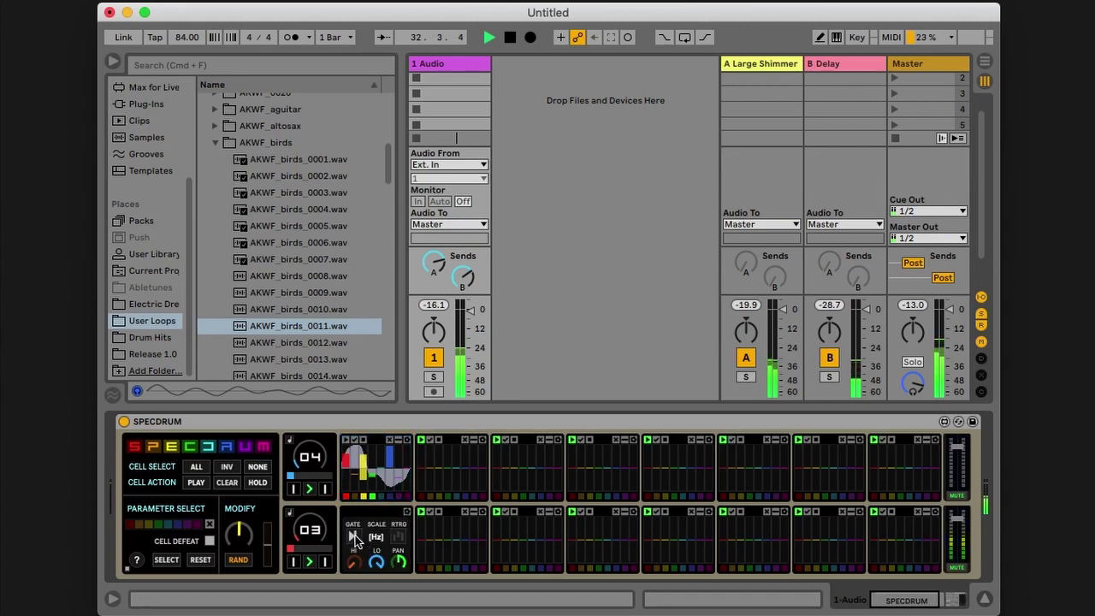
click(377, 538)
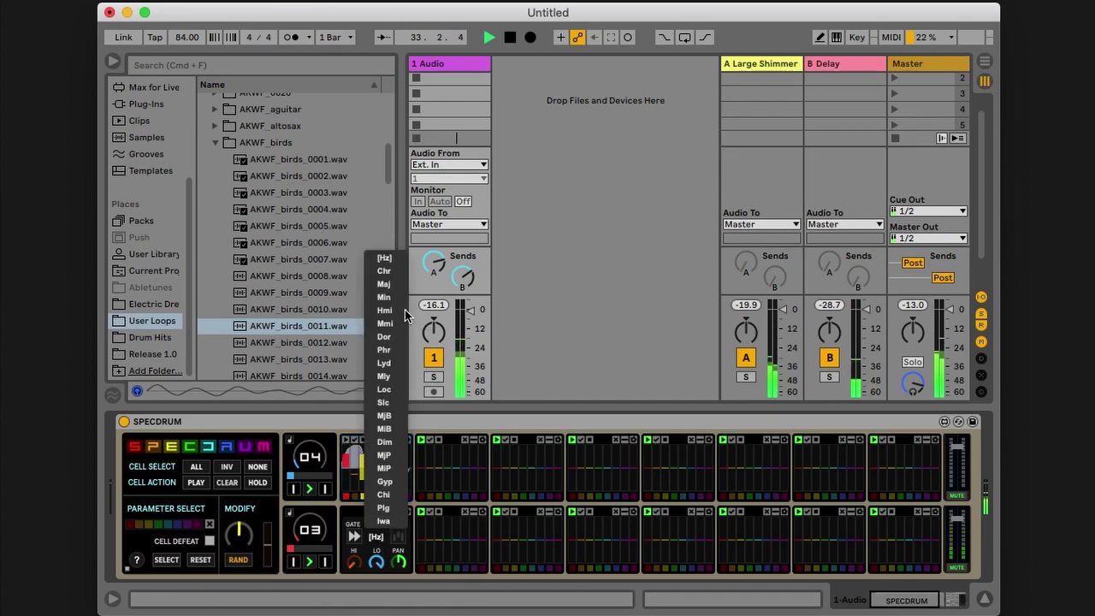
click(395, 283)
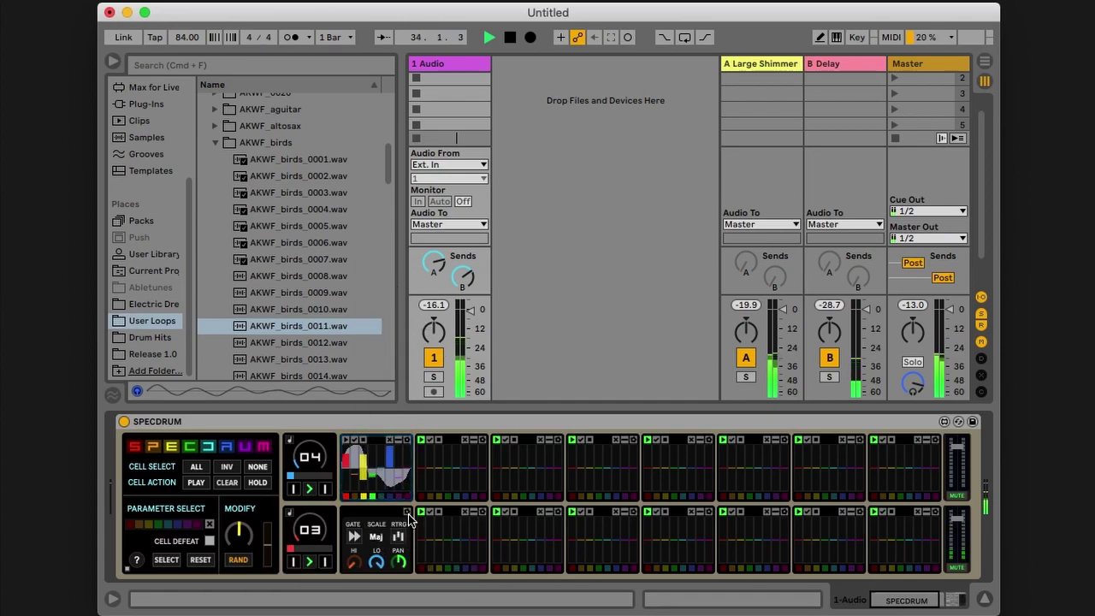
click(409, 513)
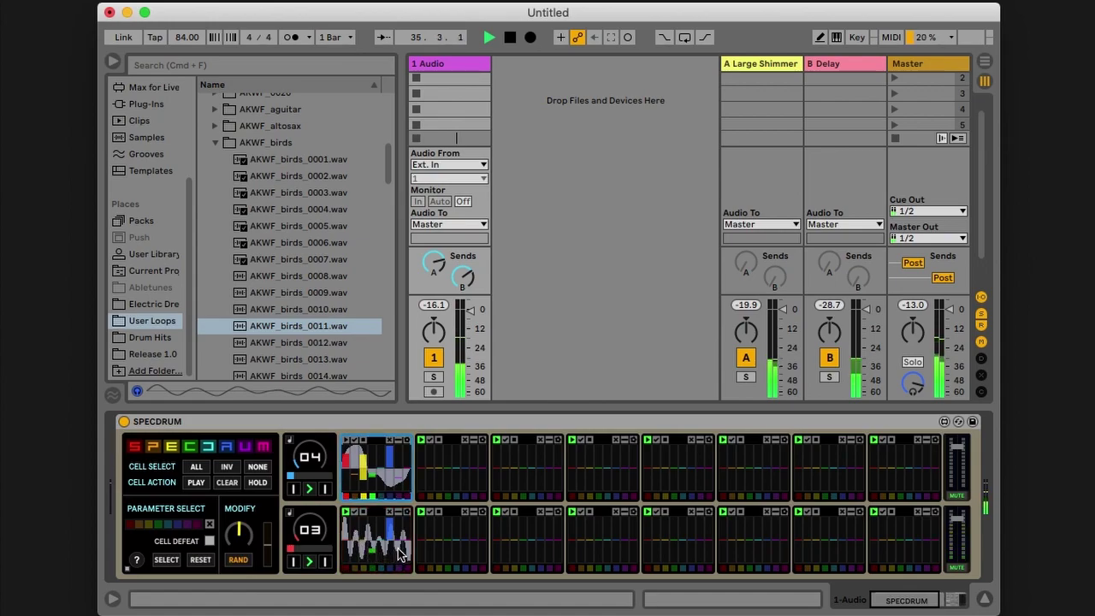
Set the first lower-track cell's purple range to 41:87 and review the gate and scale settings of both tracks' first cells.
drag(400, 544, 400, 527)
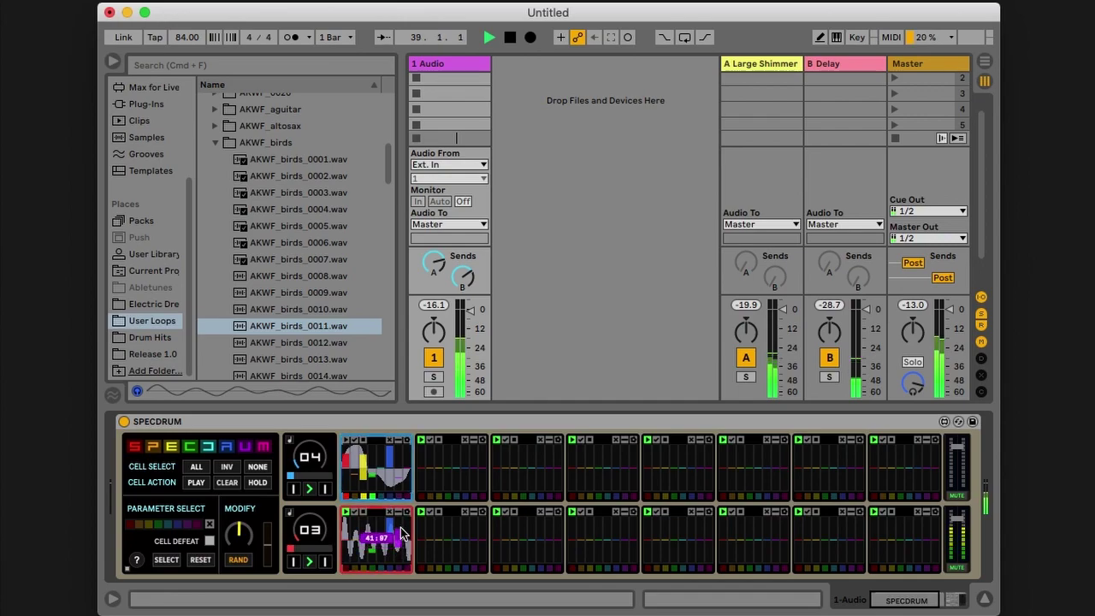
click(407, 511)
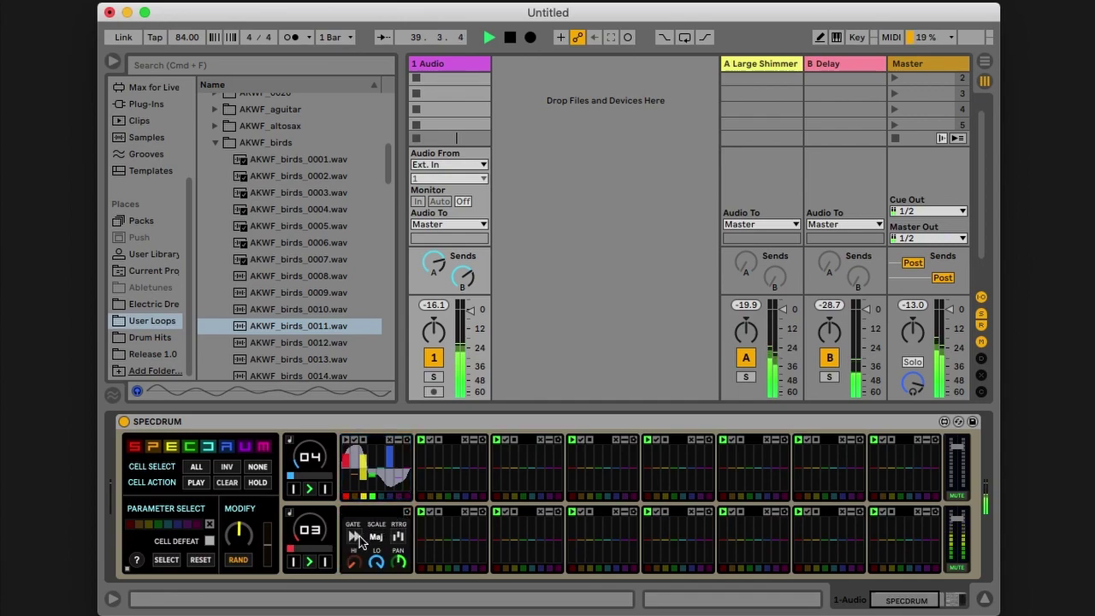
click(407, 511)
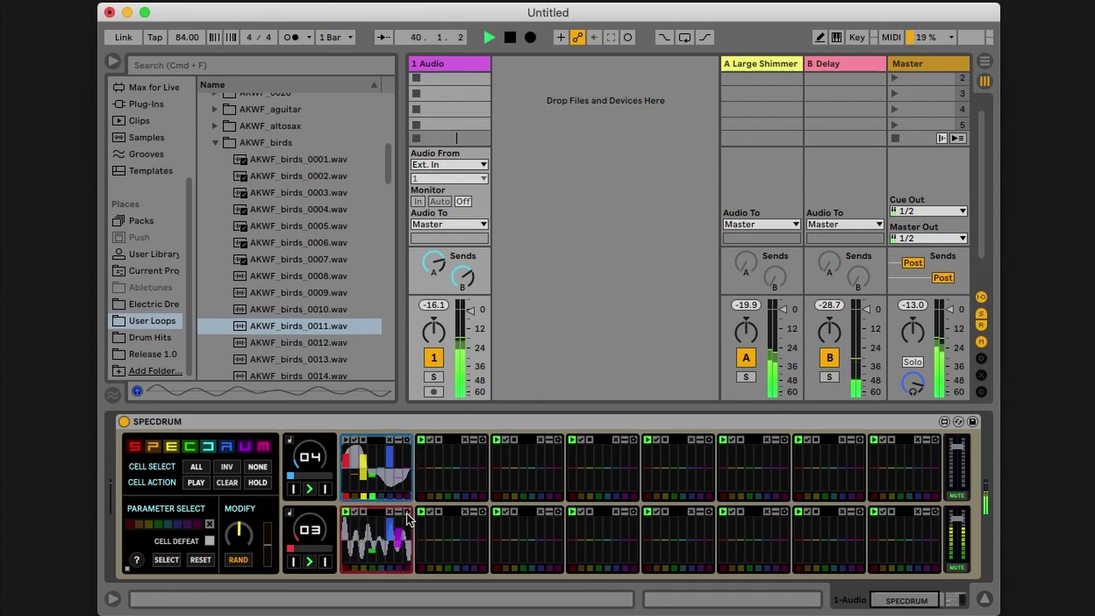
click(407, 439)
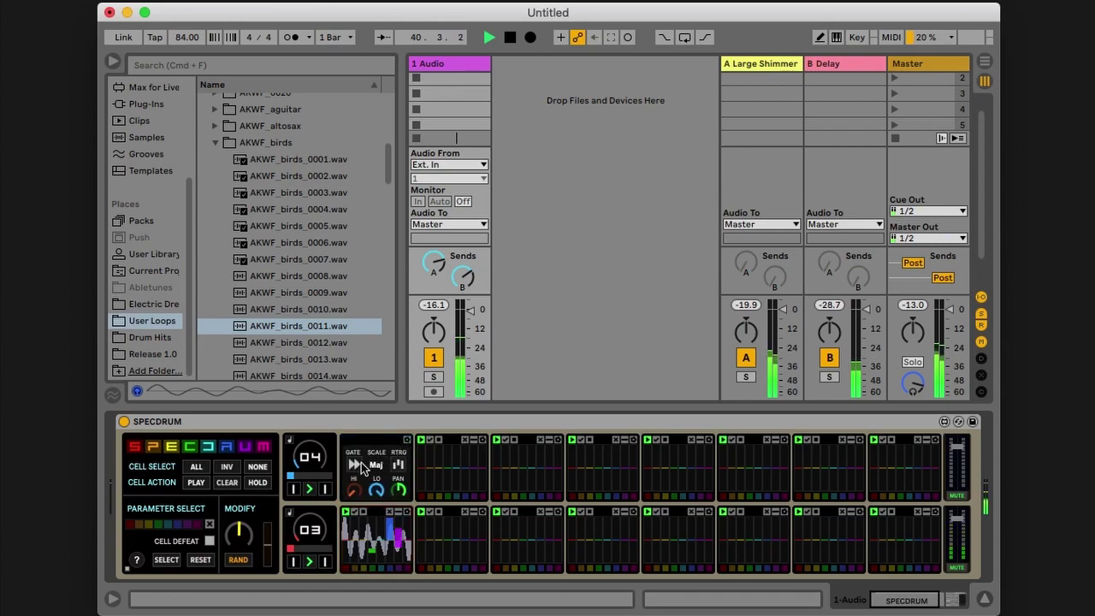
click(406, 440)
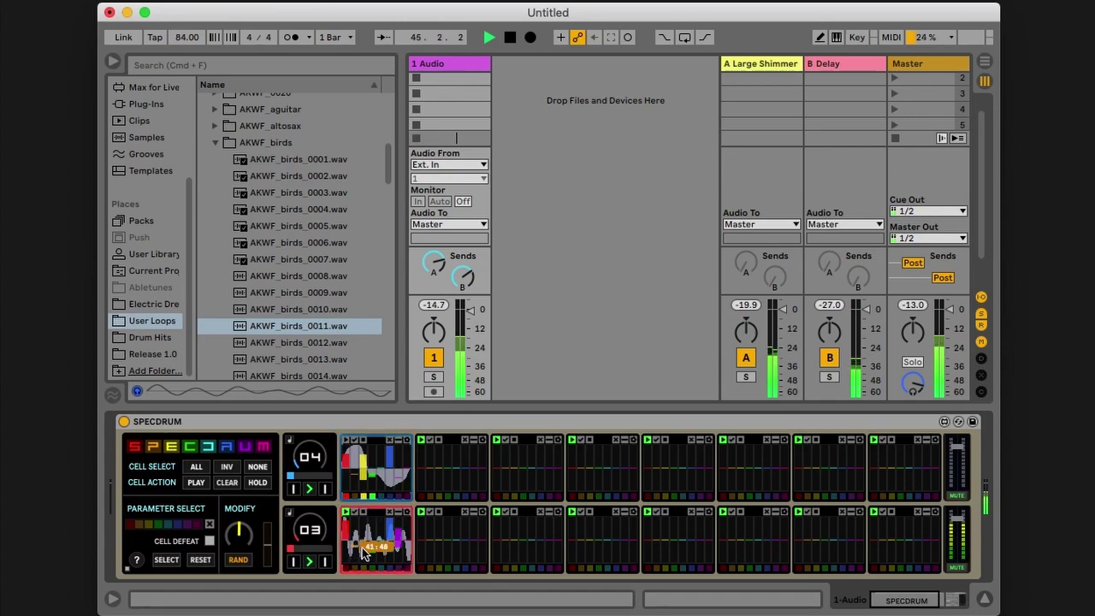
Set the orange, yellow and cyan ranges in the first lower-track cell, with orange about 43:48 and yellow straddling centre.
click(366, 545)
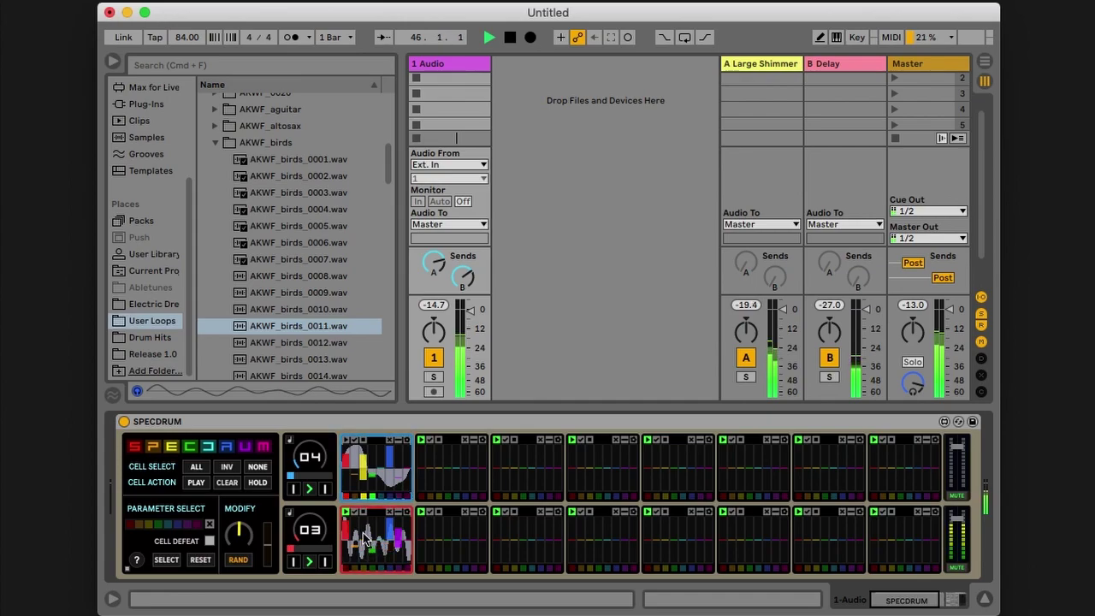
drag(364, 534, 364, 550)
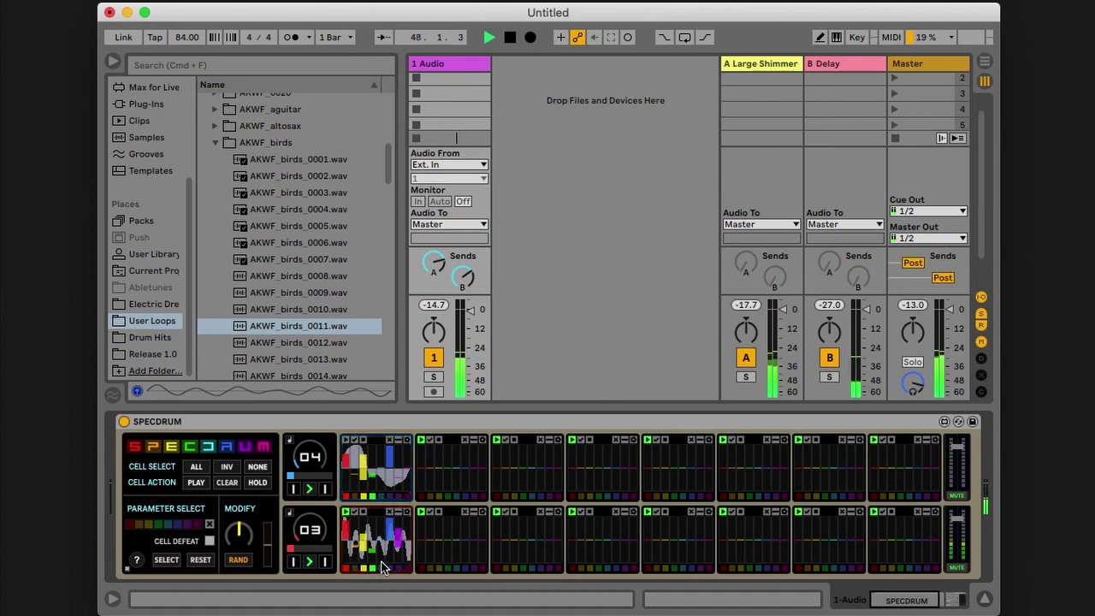
drag(381, 524, 385, 526)
Set the cyan and purple ranges in the first upper-track cell so that both straddle the centre line.
drag(381, 452, 380, 471)
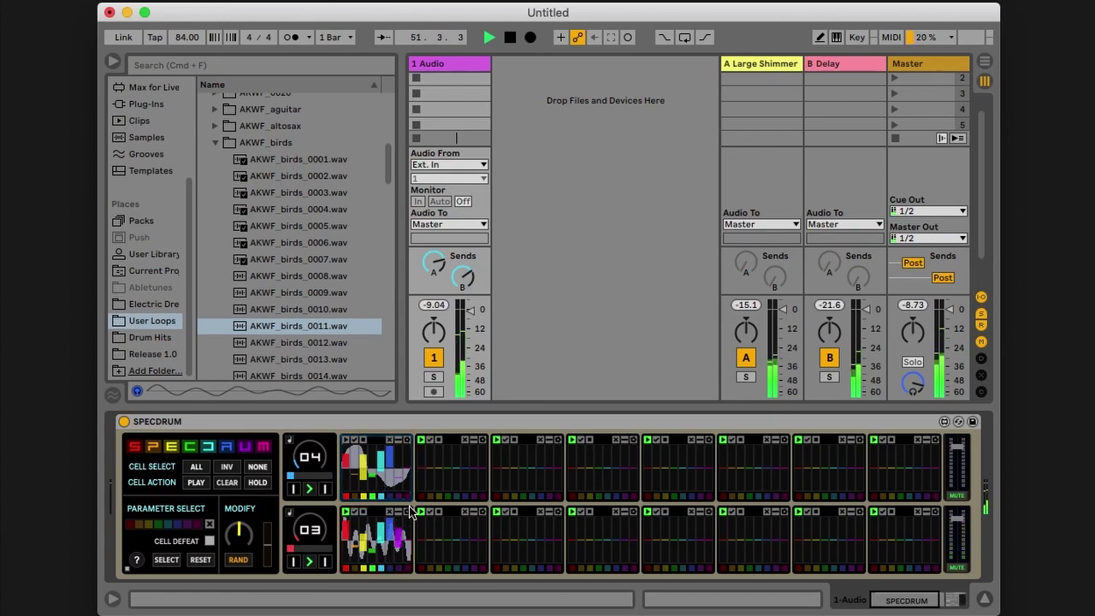
drag(400, 477, 401, 457)
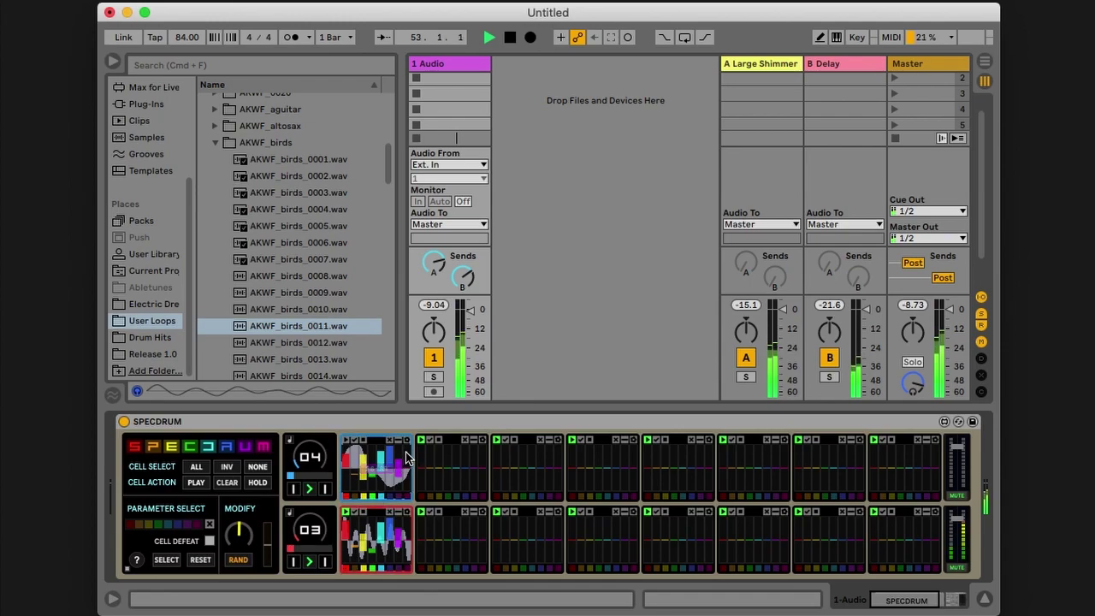